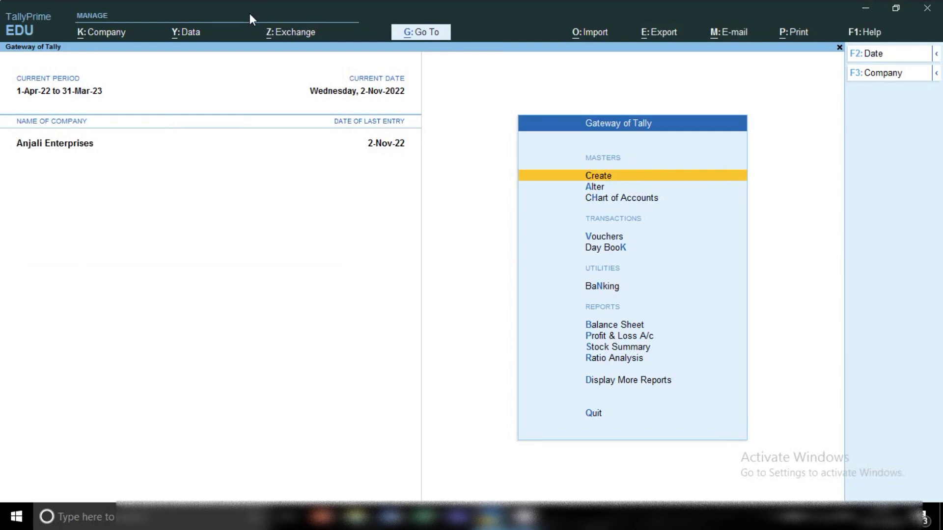
Open a new Sales voucher, back out without quitting, and reopen it as voucher No. 3
key(v)
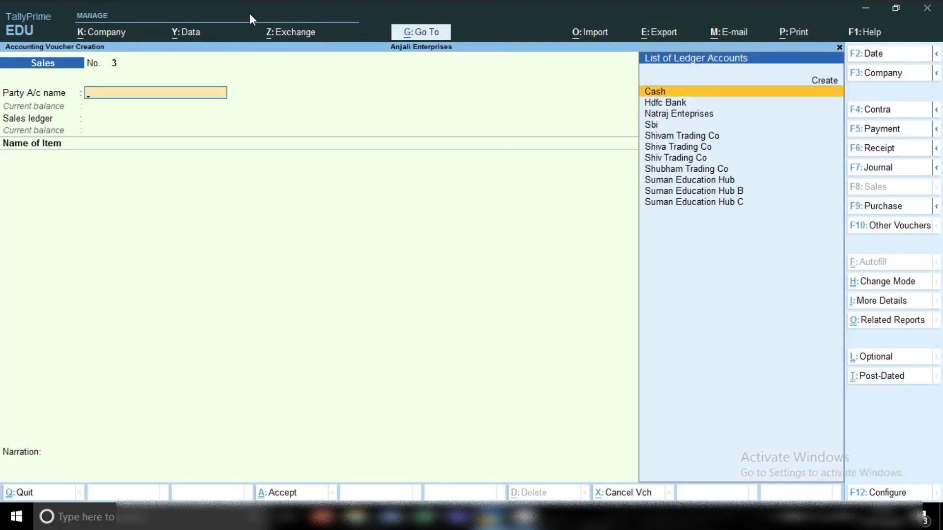
key(Escape)
key(Escape)
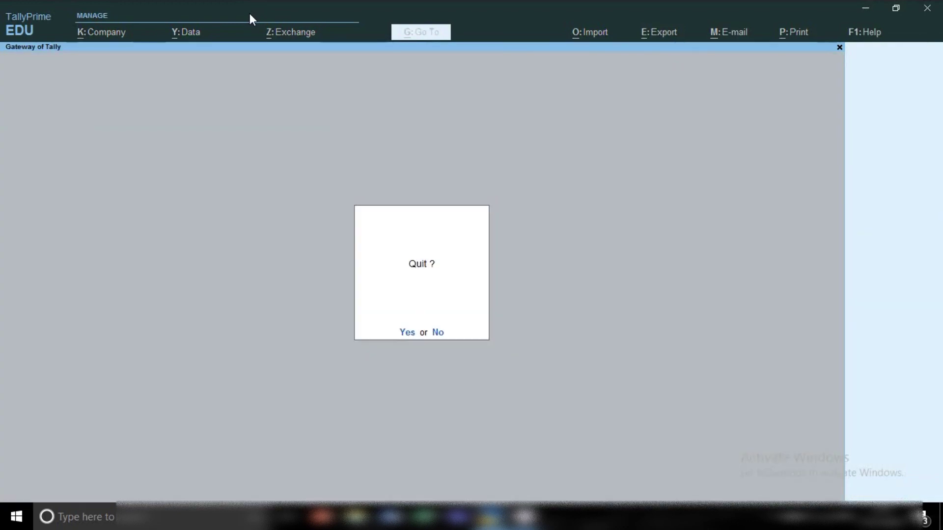
key(n)
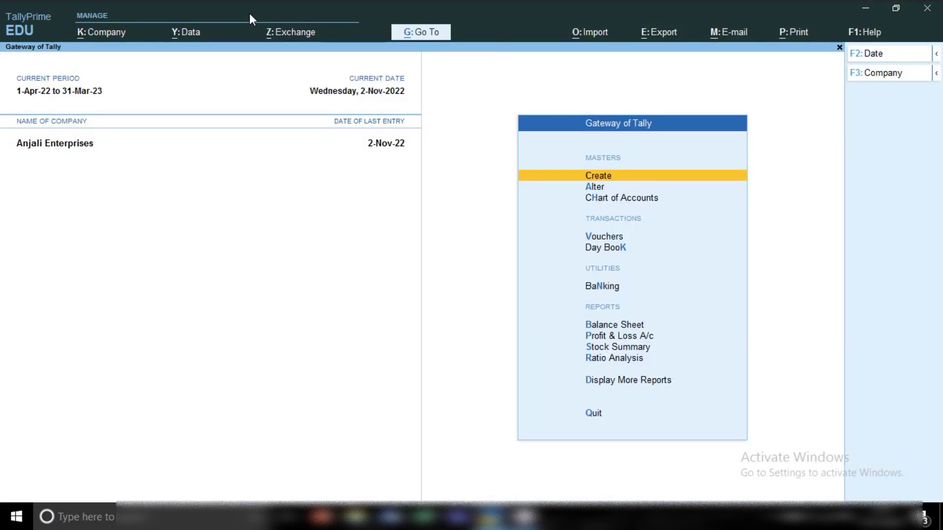
key(v)
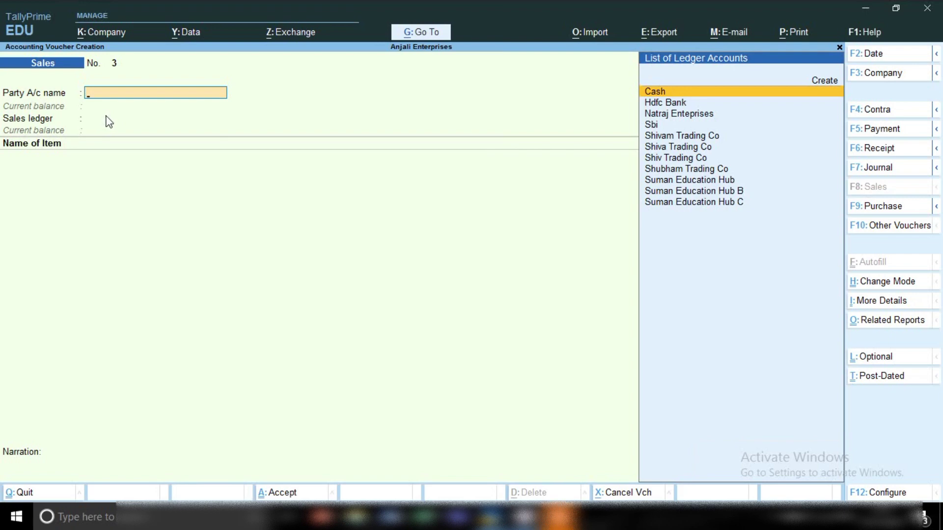
Date the sales voucher 1.11.22 and pick Shiva Trading Co as the party
key(F2)
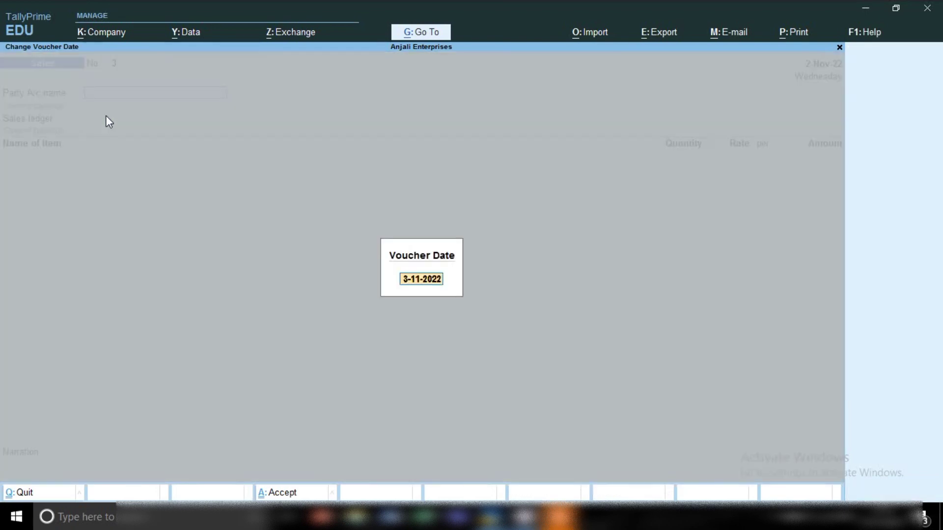
text(1.11.22)
key(Return)
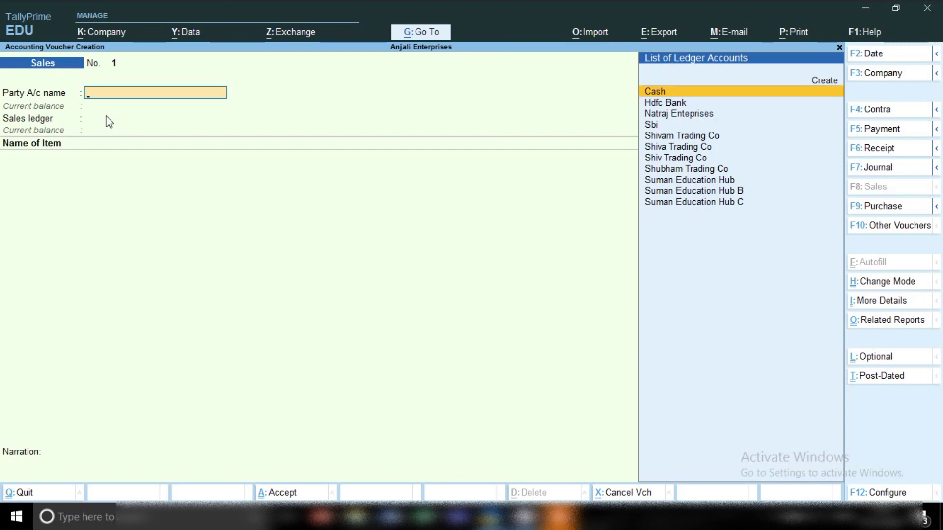
click(677, 147)
Accept the default dispatch and party details for Shiva Trading Co in Delhi
key(Return)
key(Return)
key(Return)
key(Return)
key(Return)
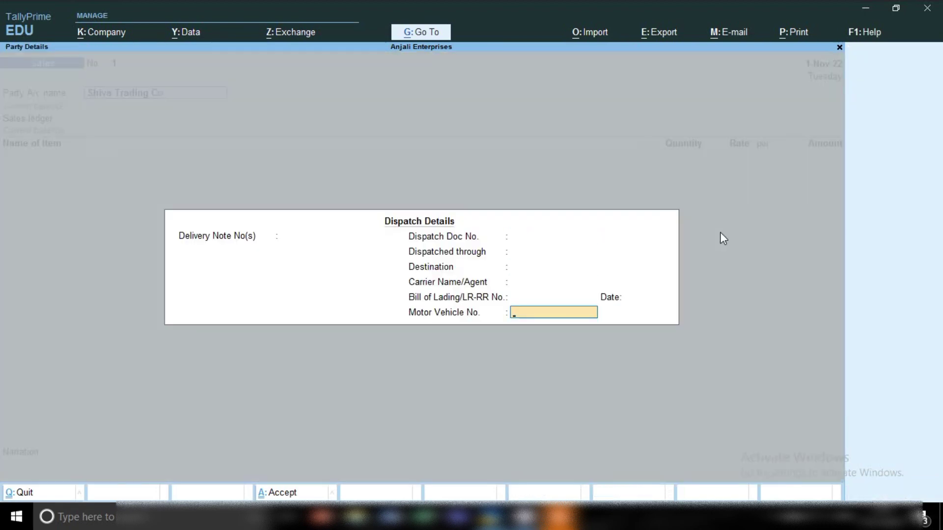
key(Return)
key(Return)
key(Return)
key(Return)
key(Return)
key(Return)
key(Return)
key(Return)
key(Return)
key(Return)
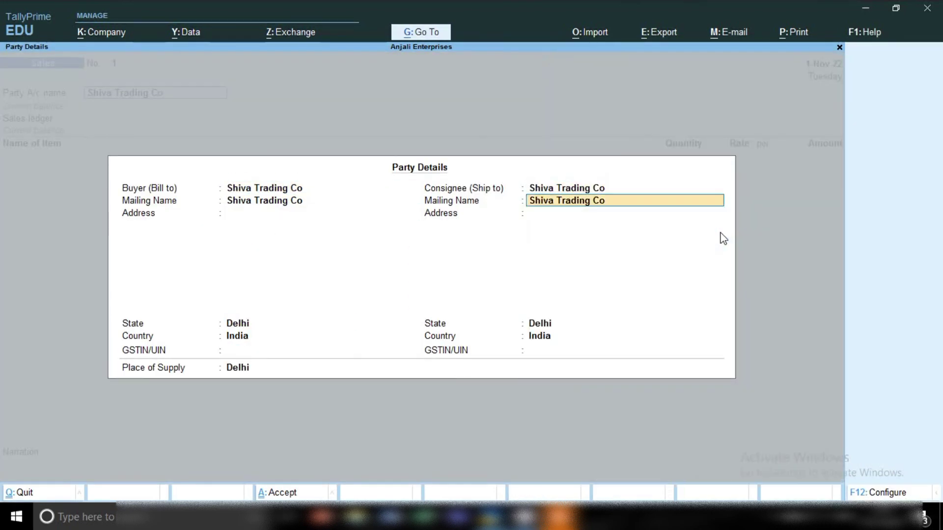
key(Return)
key(Return)
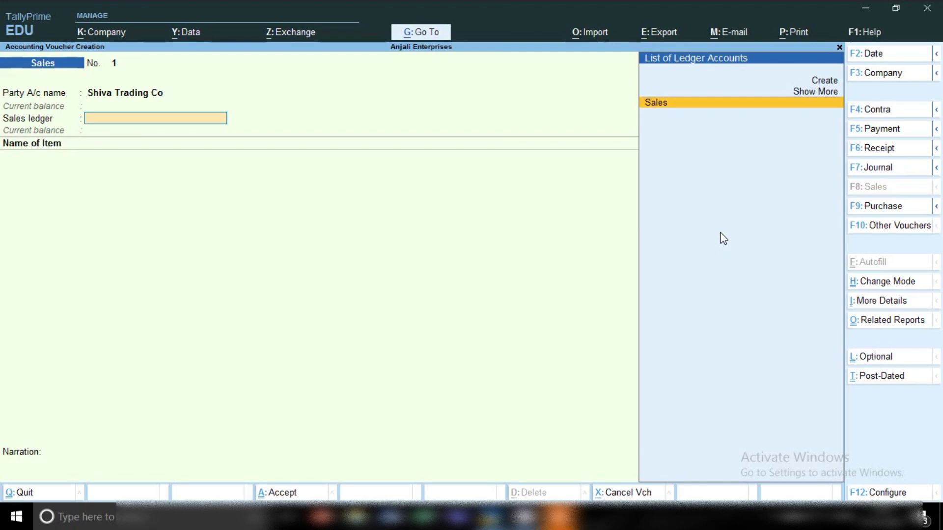
key(Return)
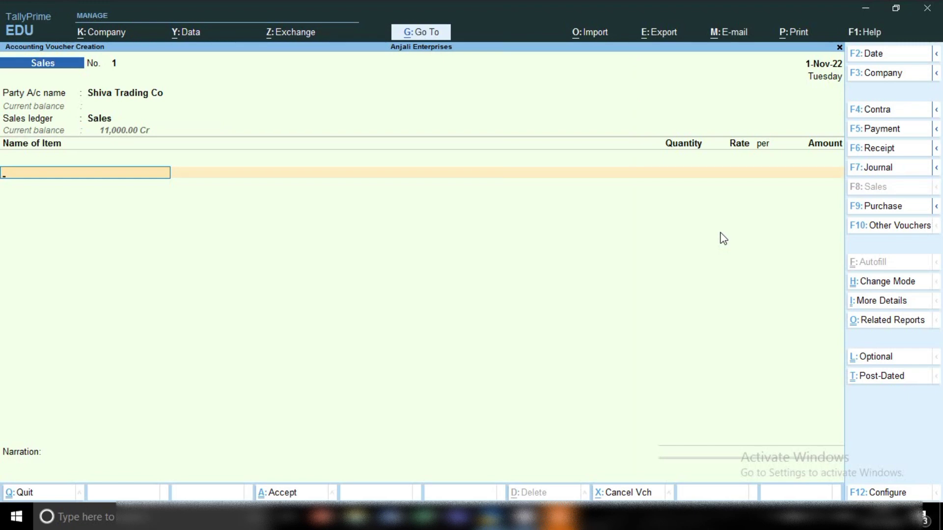
Dismiss the new stock item form and select Machine as the item sold
key(alt+c)
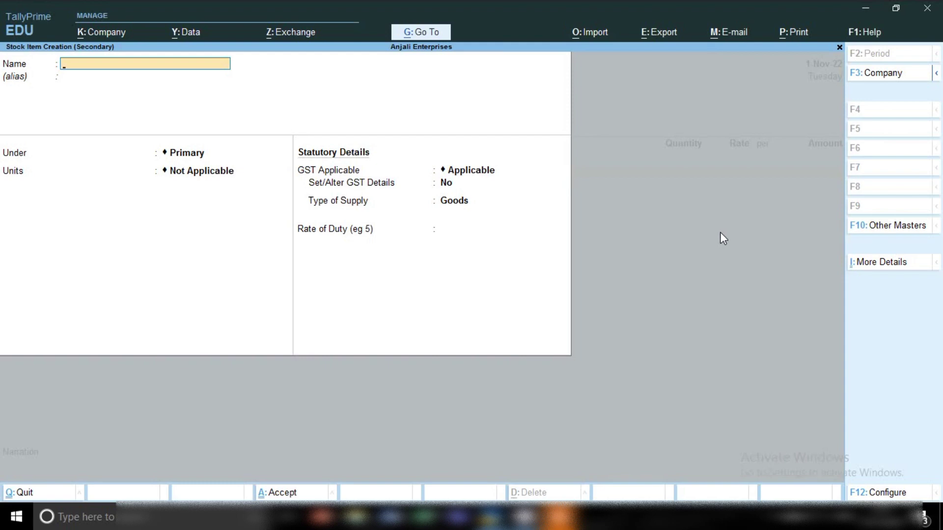
key(Escape)
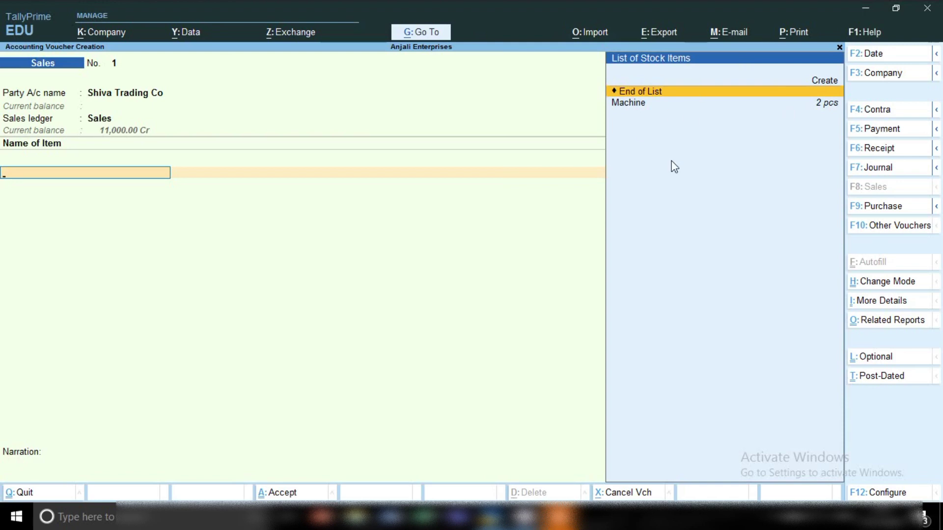
key(Down)
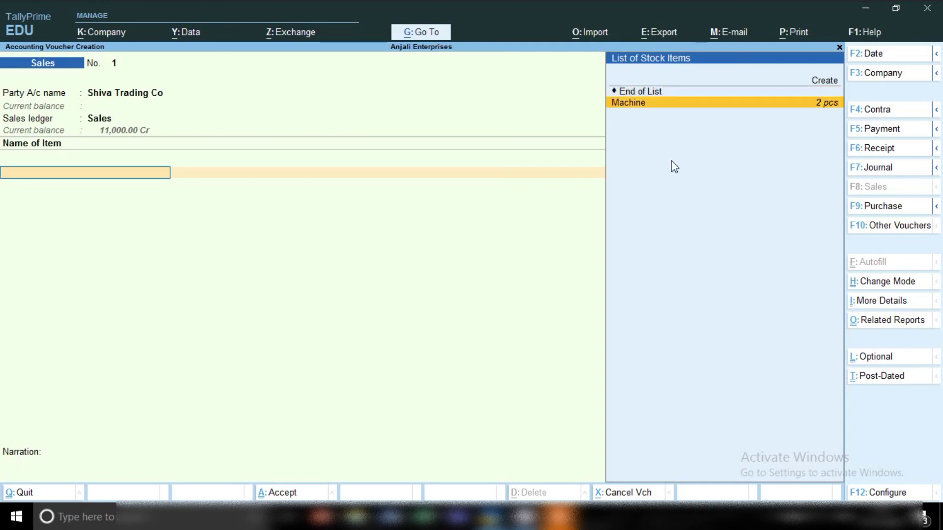
key(Return)
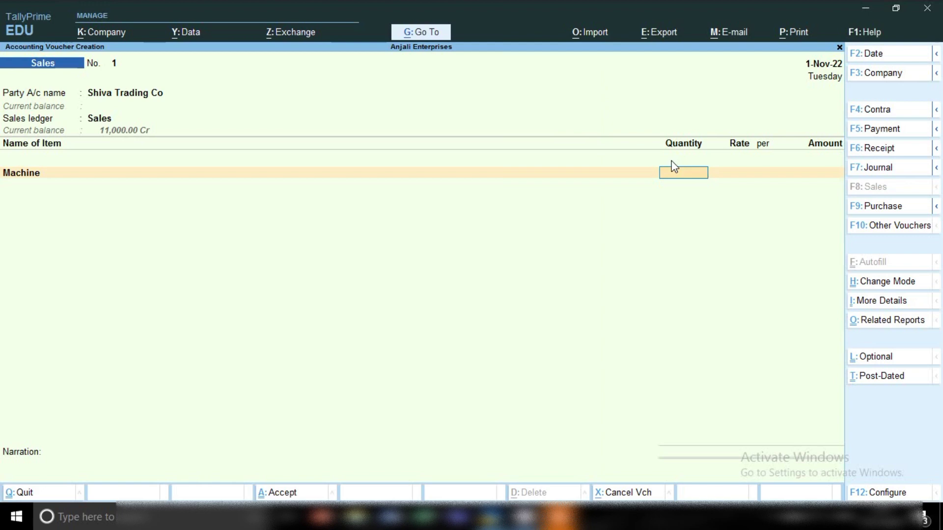
Enter 5 pcs at a rate of 1,500 for a 7,500.00 amount, past the negative stock warning
text(5)
key(Return)
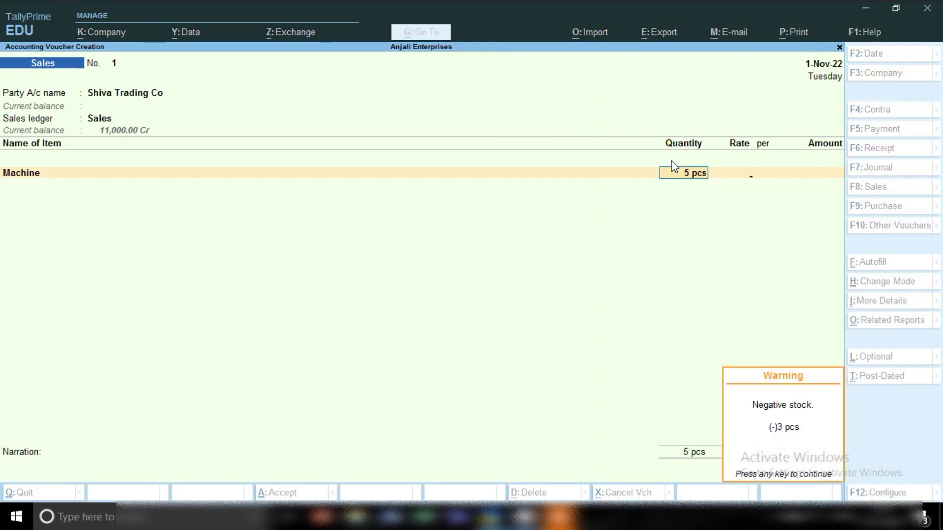
key(Return)
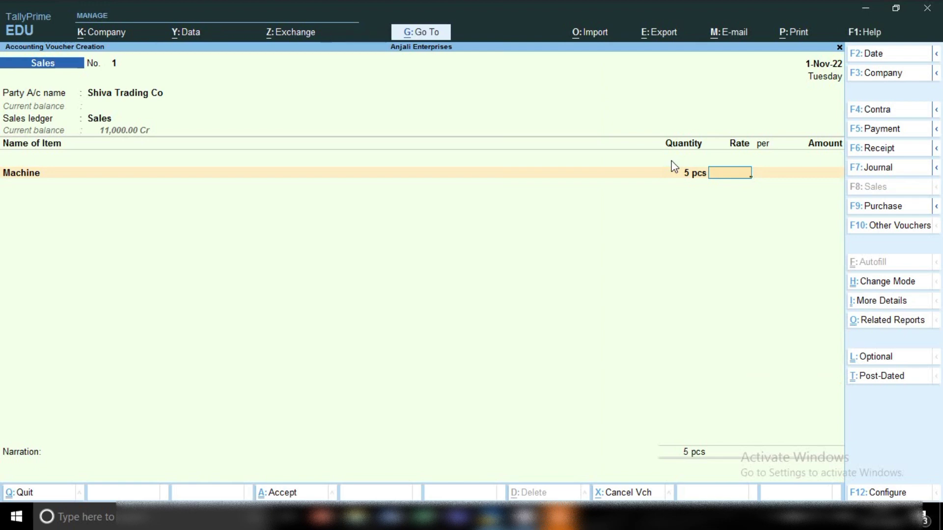
text(1,500)
key(Return)
key(Return)
key(Return)
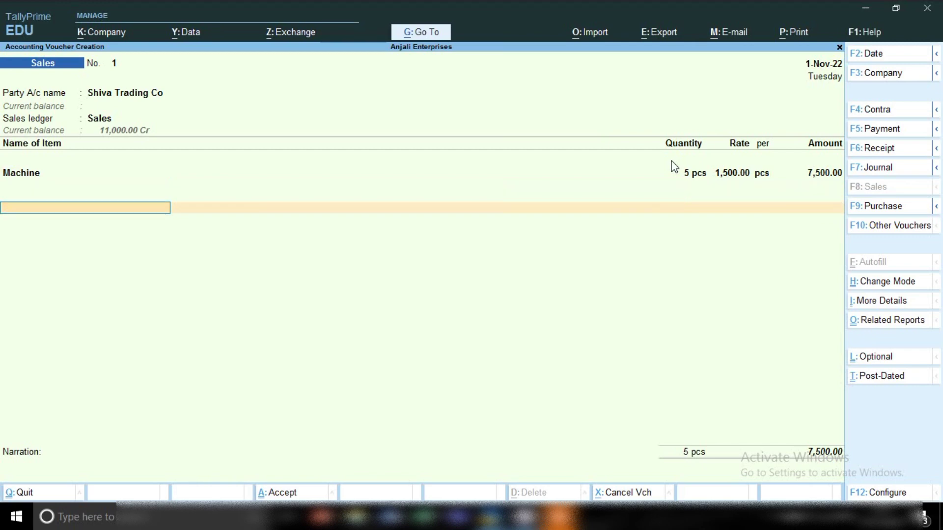
key(ctrl)
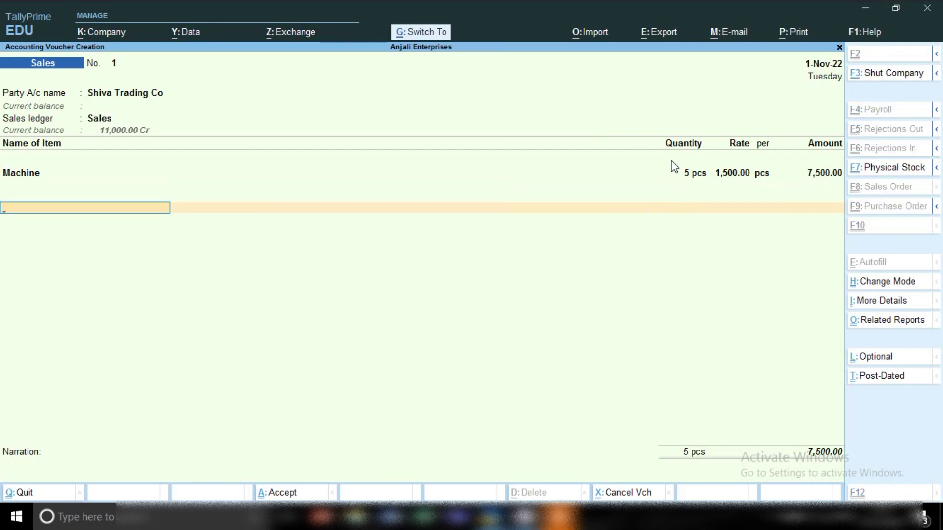
Save sales voucher 1 and open Shiva Trading Co's Ledger Vouchers report
key(ctrl+a)
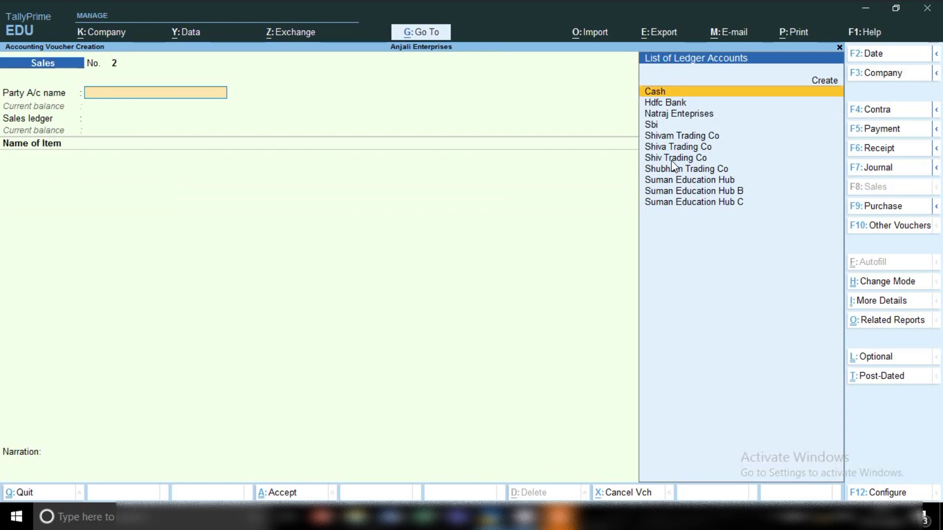
click(412, 34)
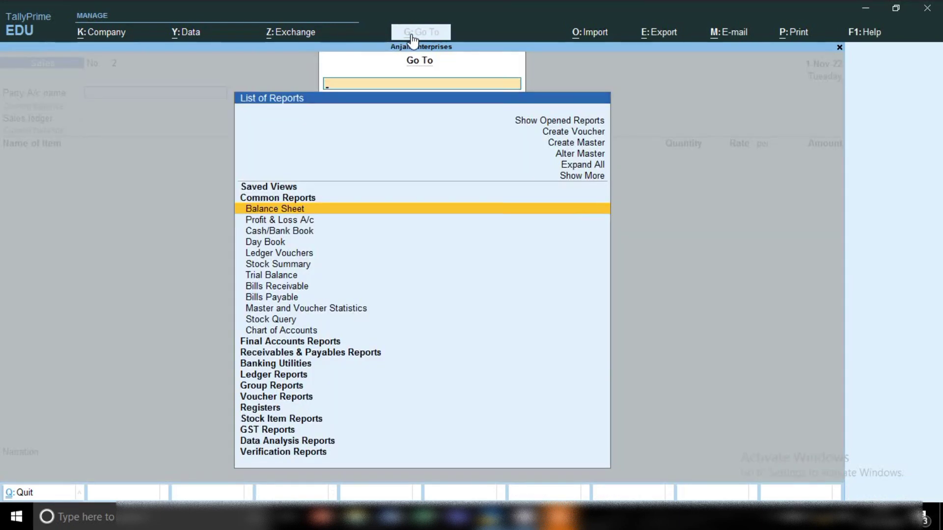
key(Down)
key(Down)
key(Down)
key(Down)
key(Down)
key(Down)
key(Down)
key(Down)
key(Down)
key(Down)
key(Down)
key(Down)
key(Down)
key(Down)
key(Down)
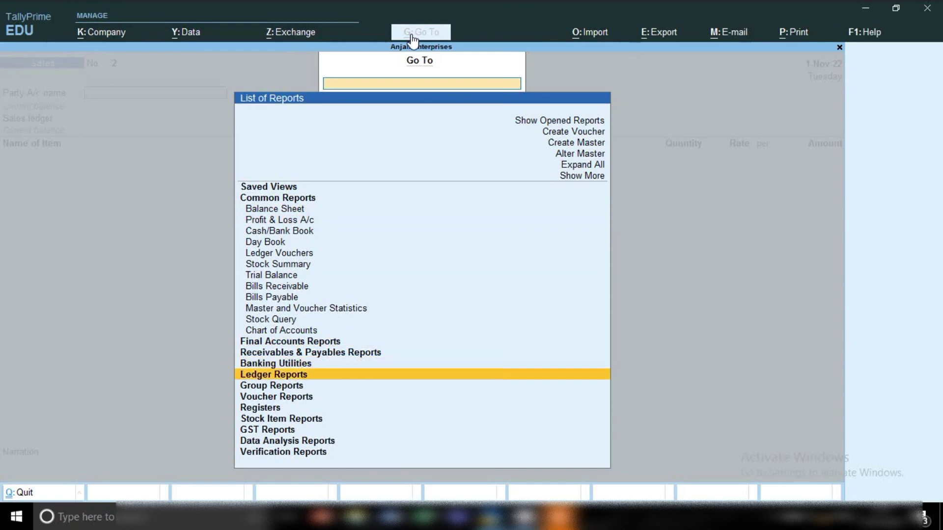
key(Return)
key(Return)
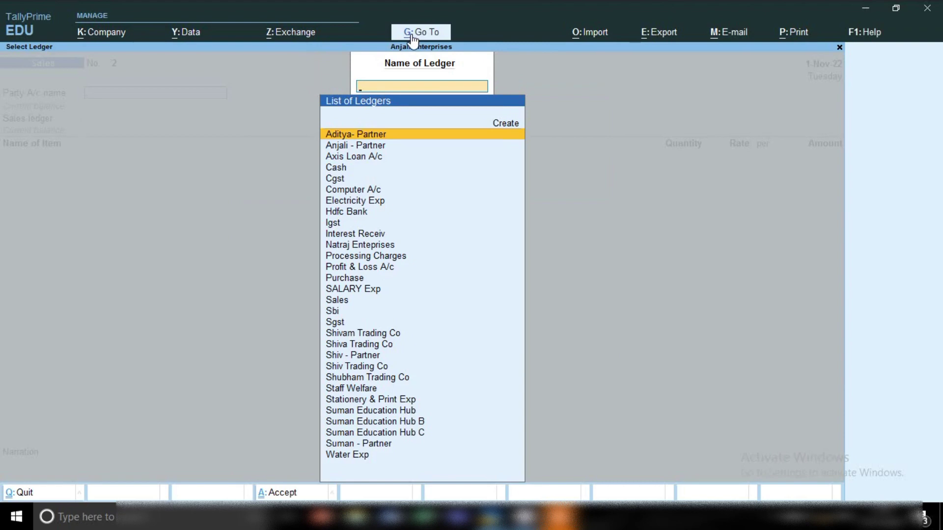
text(Shi)
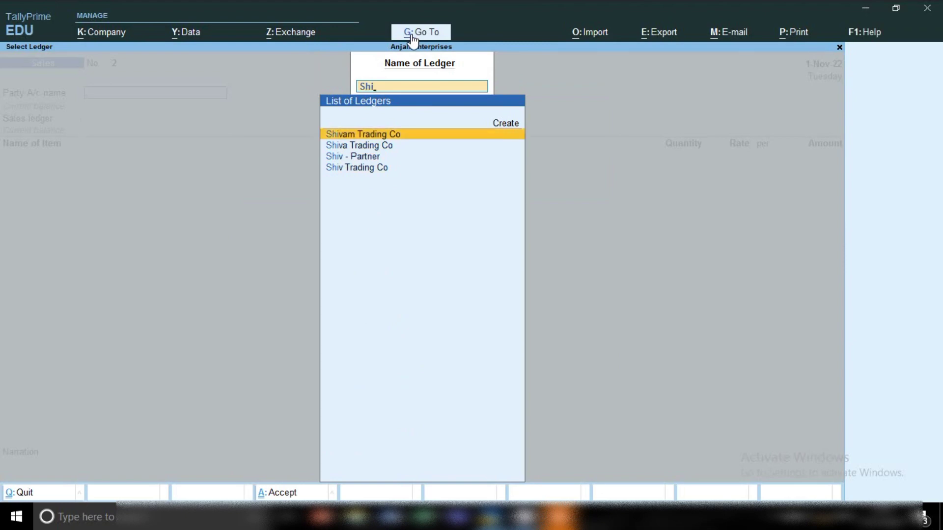
key(Down)
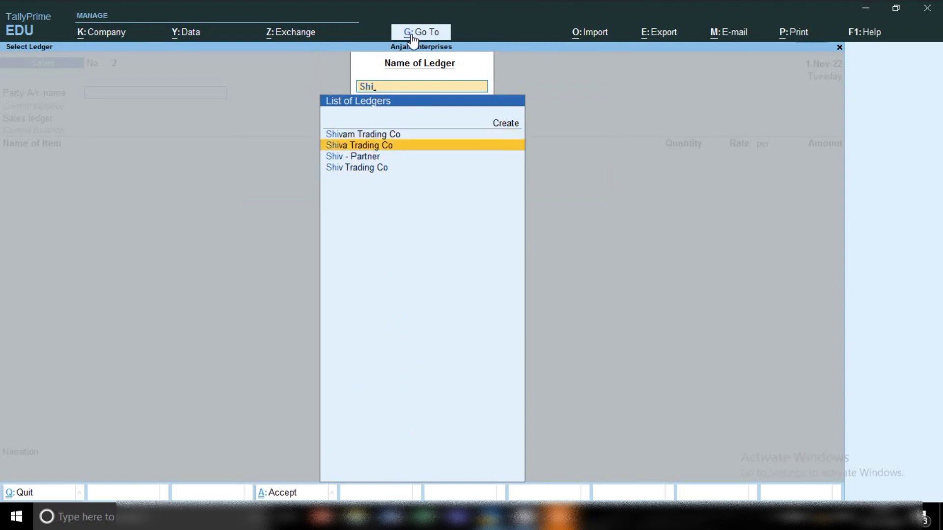
key(Return)
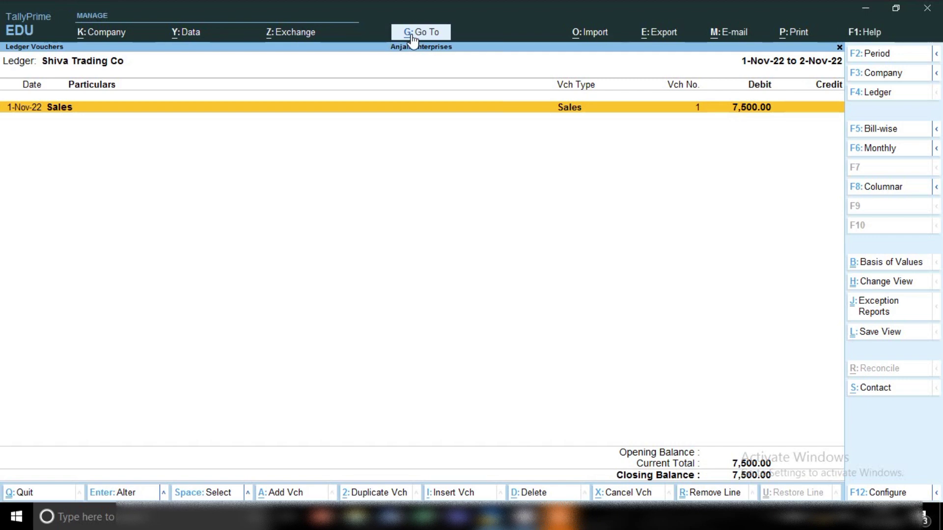
Add a new voucher from Shiva Trading Co's ledger report with Alt+A
key(alt+a)
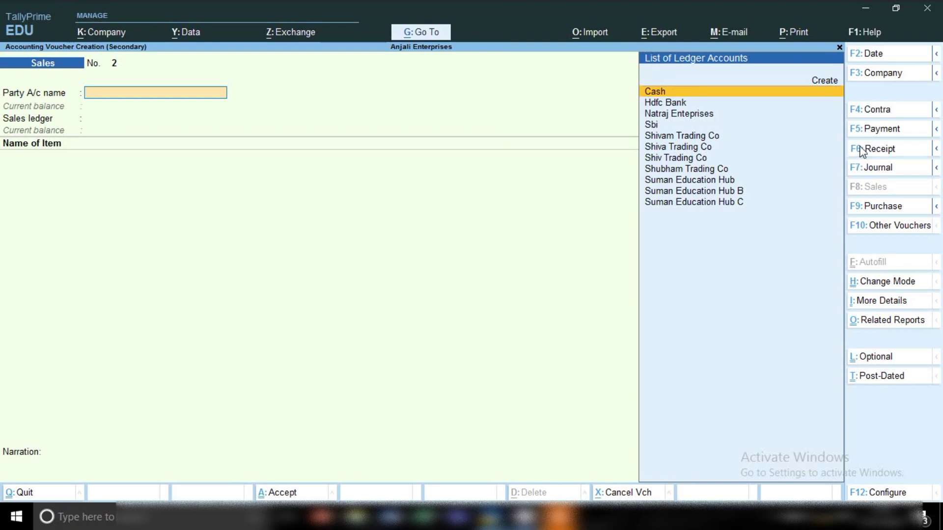
Make the voucher a Receipt and set Shiva Trading Co as the party ledger
click(860, 153)
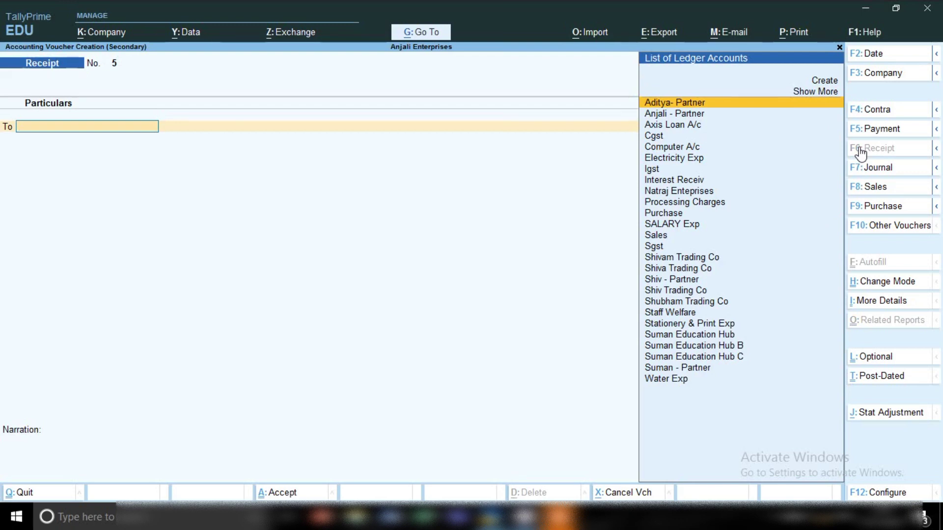
text(Ca)
key(Return)
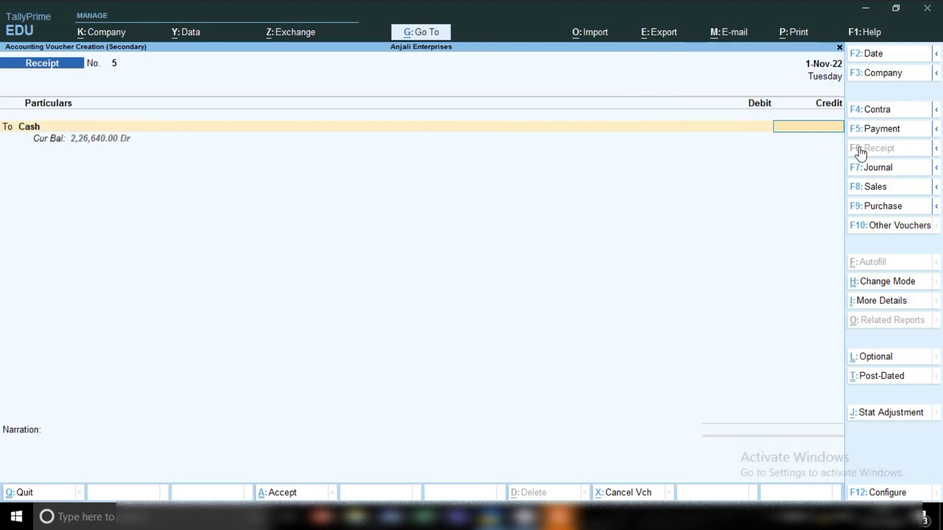
key(BackSpace)
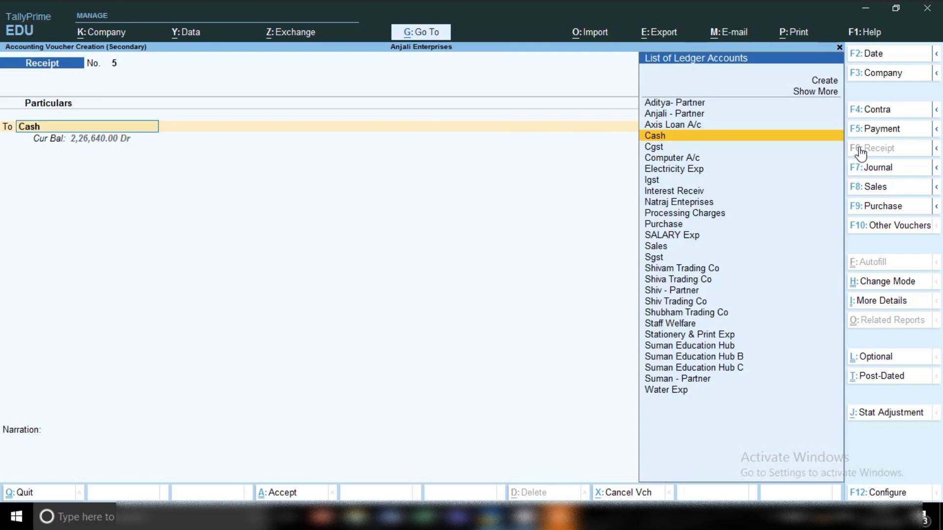
text(Sh)
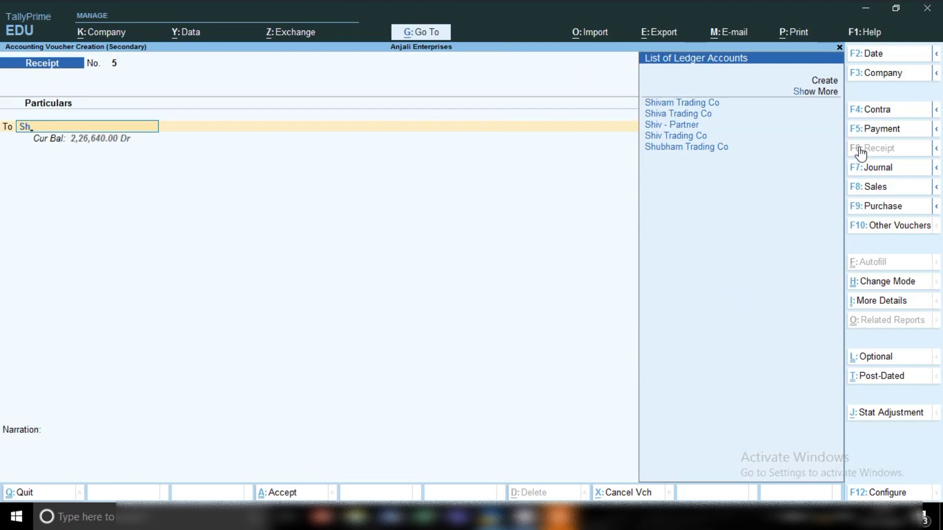
key(Down)
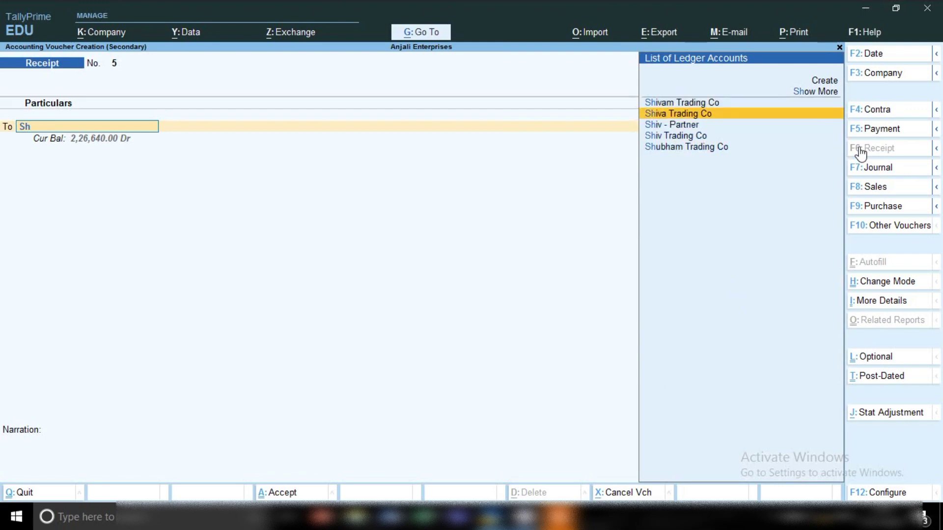
key(Return)
Credit 7,500 to Shiva Trading Co against pending bill 1
text(7,5)
text(00)
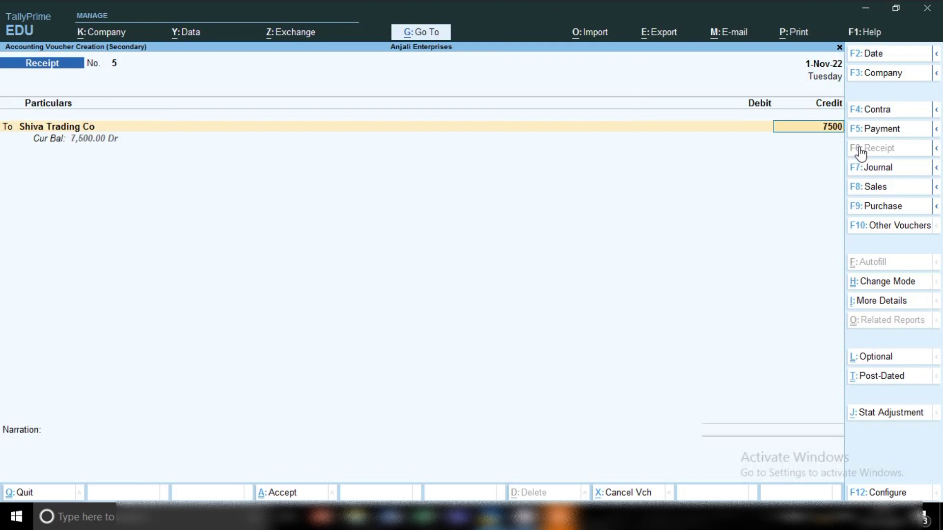
key(Return)
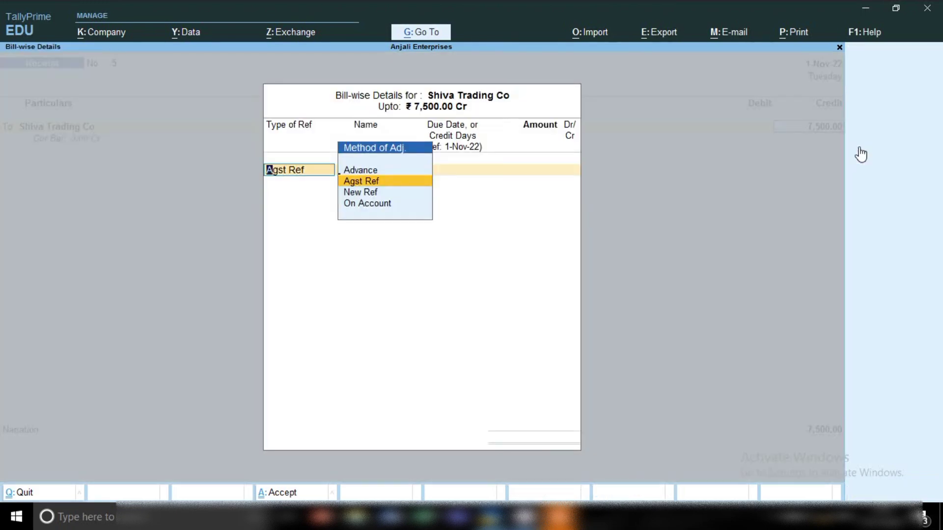
key(Return)
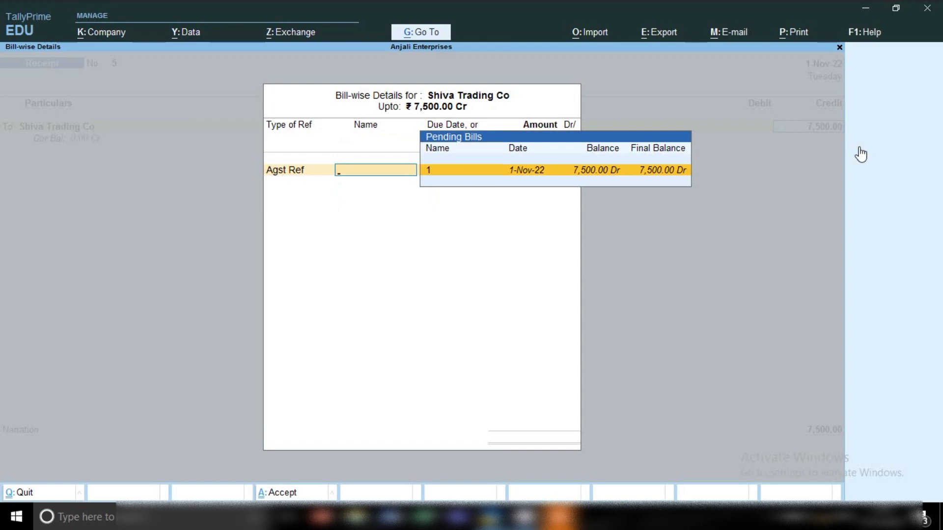
key(Return)
key(Return)
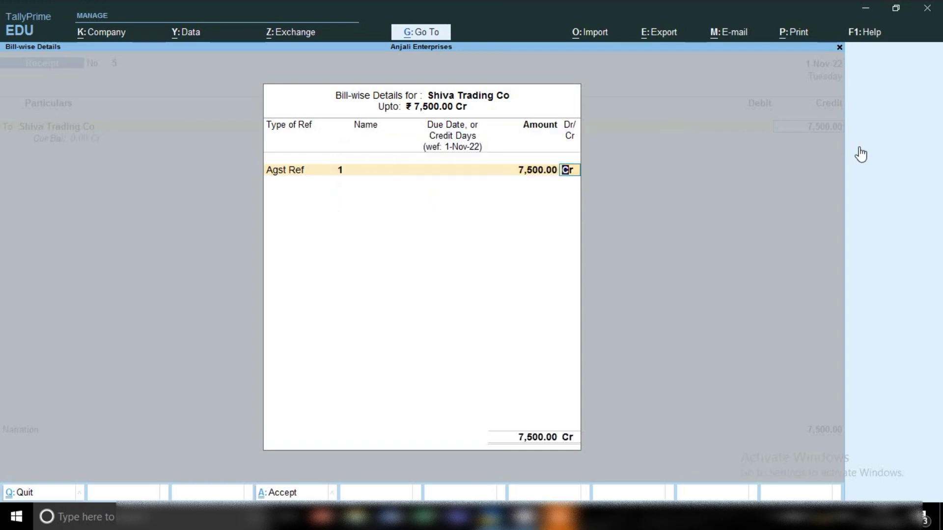
key(Return)
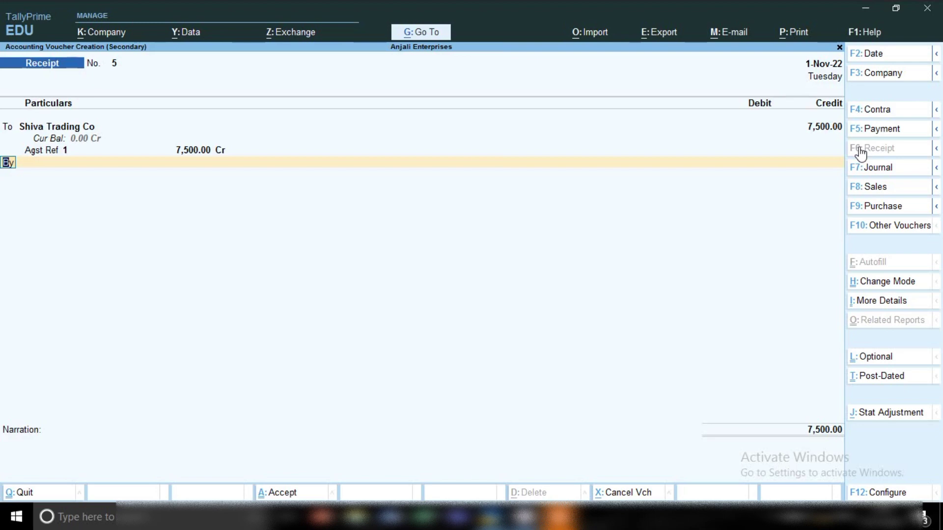
key(Return)
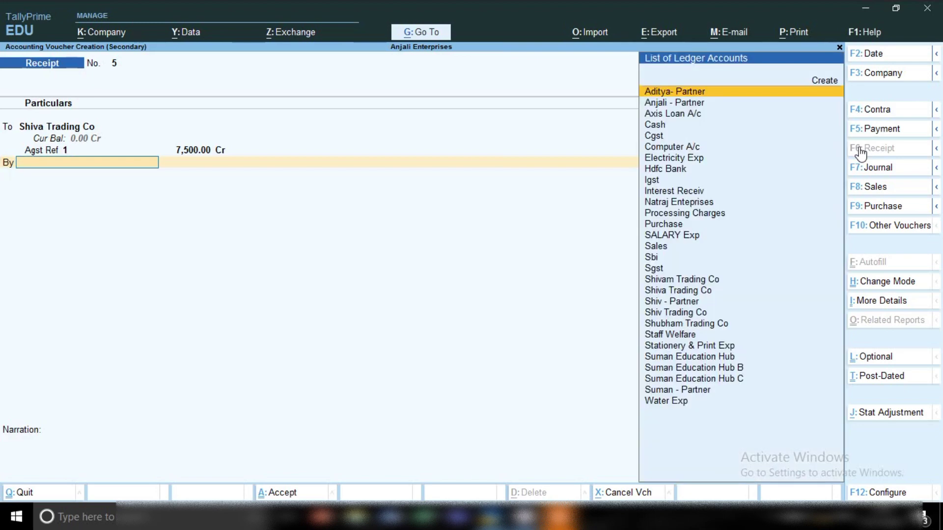
Debit 7,500.00 to Cash and save receipt No. 5
text(Ca)
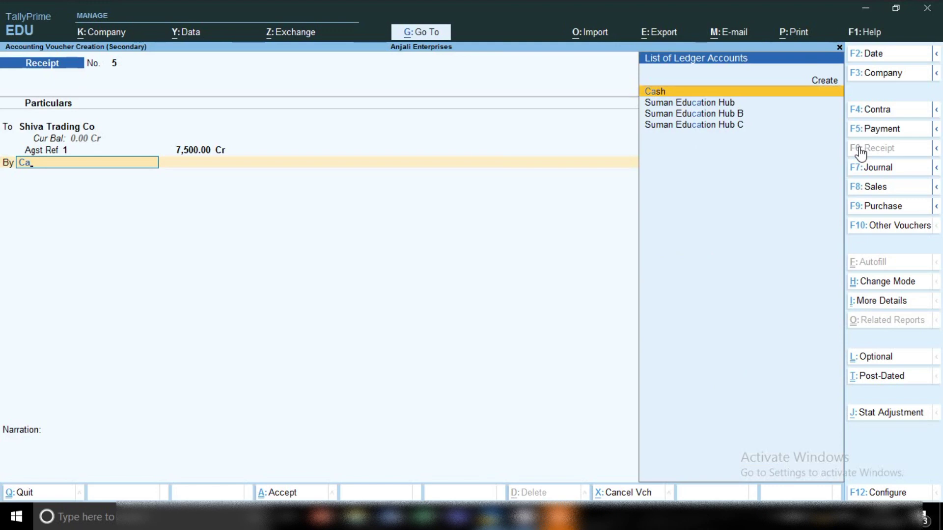
key(Return)
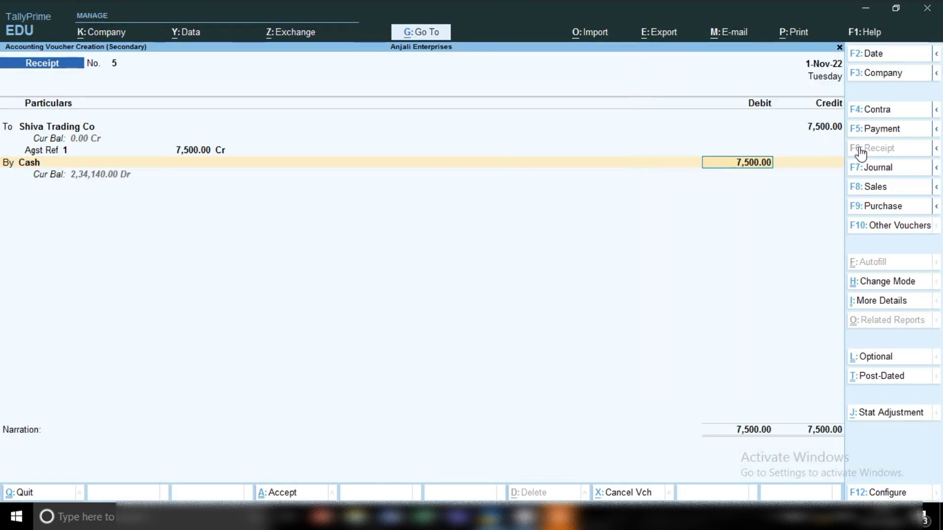
key(Return)
key(ctrl)
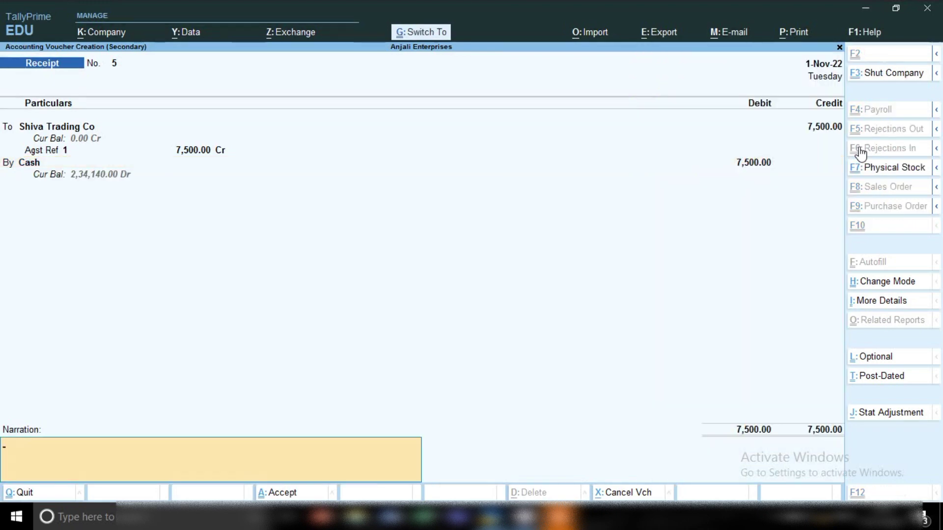
key(ctrl+a)
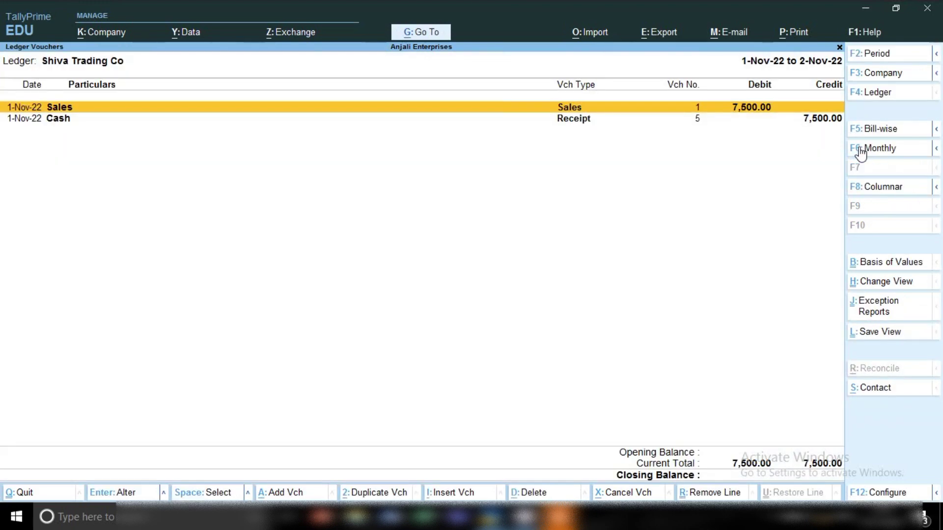
Select the 7,500.00 Cash receipt row and request its deletion with Alt+D
key(Down)
key(Up)
key(Down)
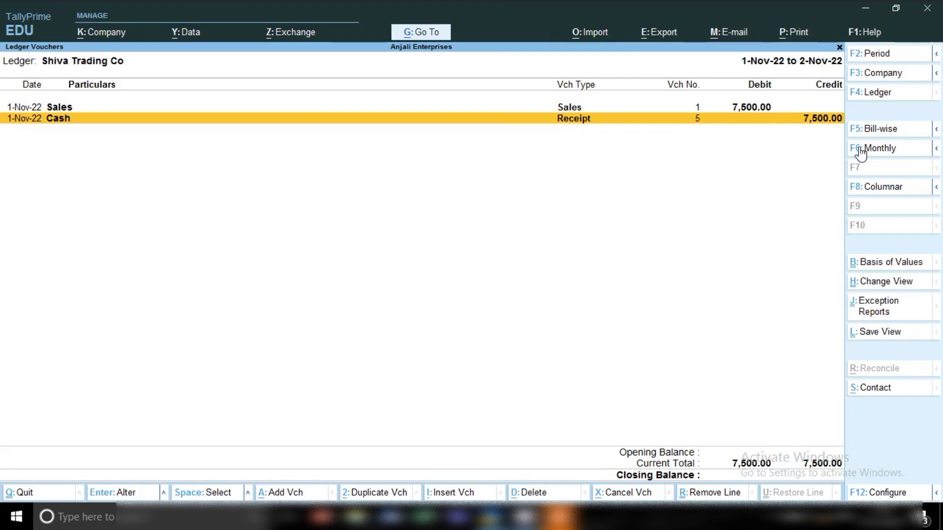
key(Up)
key(Down)
key(alt)
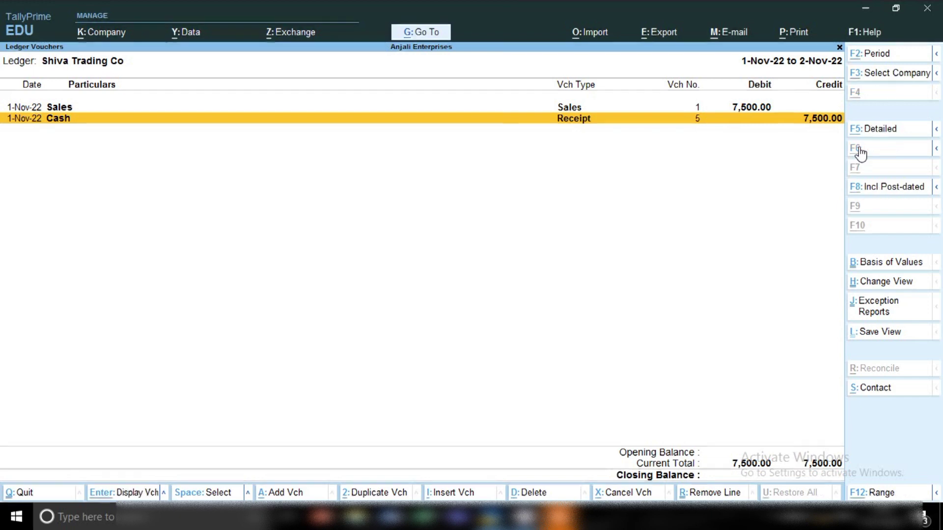
key(alt+d)
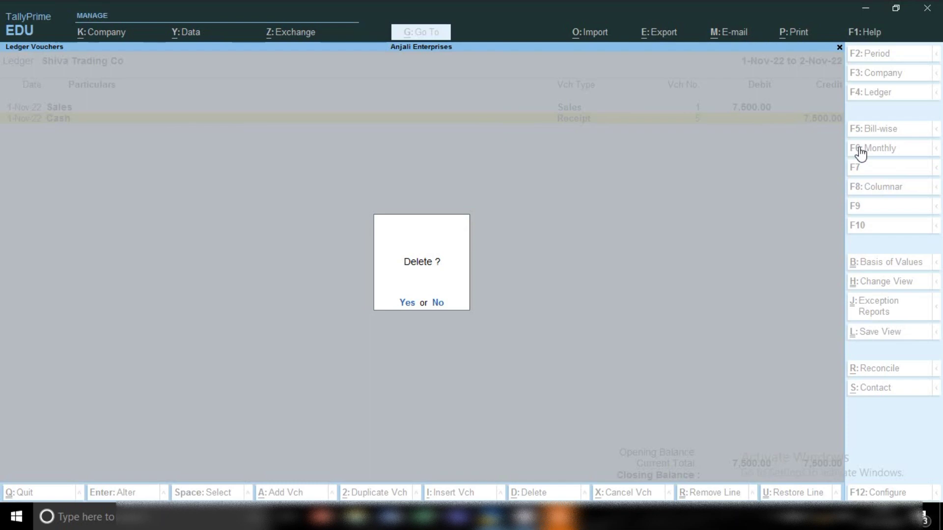
Confirm deleting Cash receipt No. 5, then start a new voucher entry
key(y)
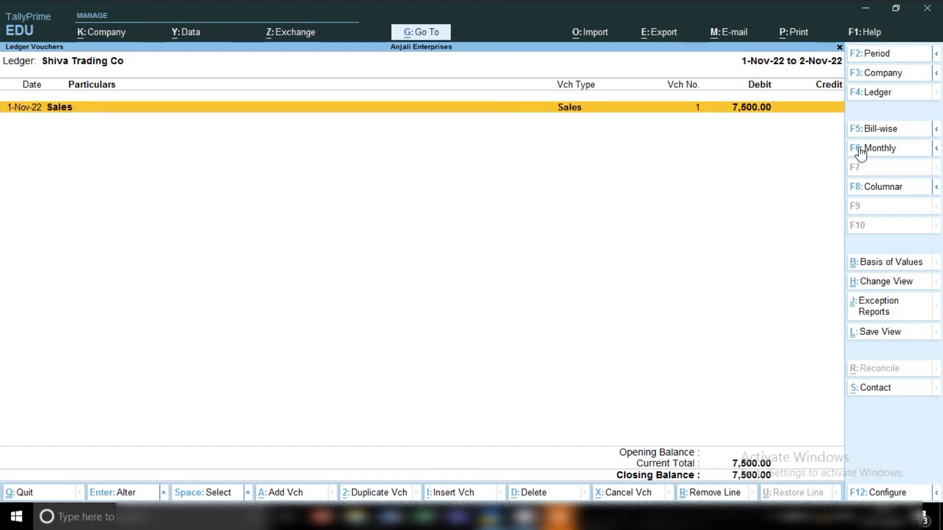
key(alt+a)
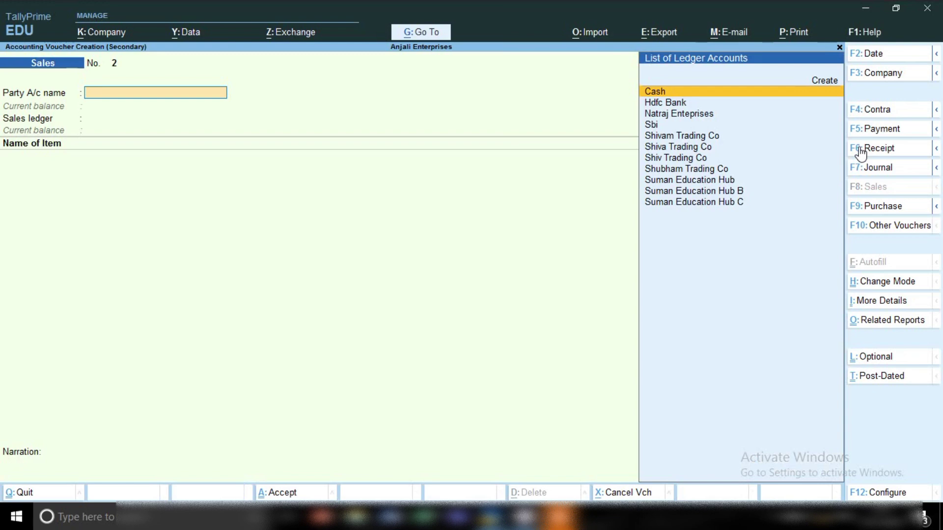
Switch the new voucher to Receipt and accept 2-11-2022 as its date
click(858, 156)
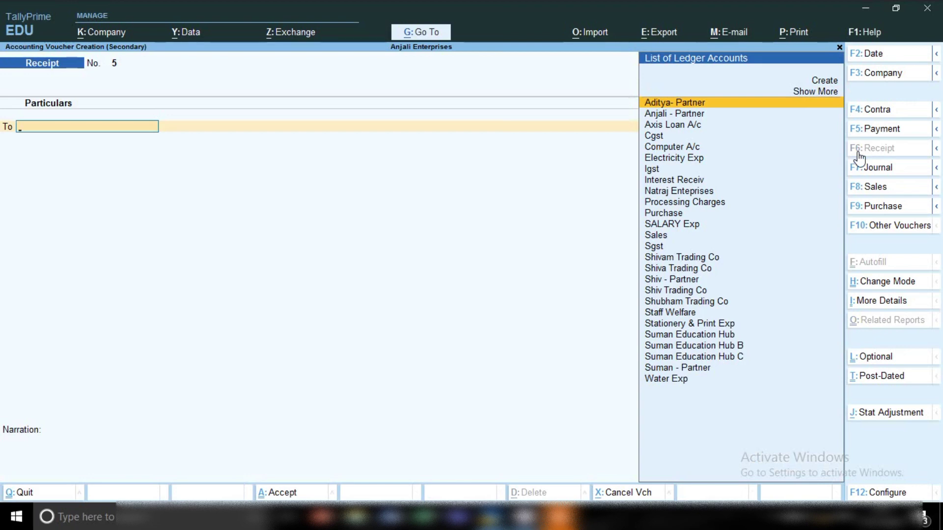
key(F2)
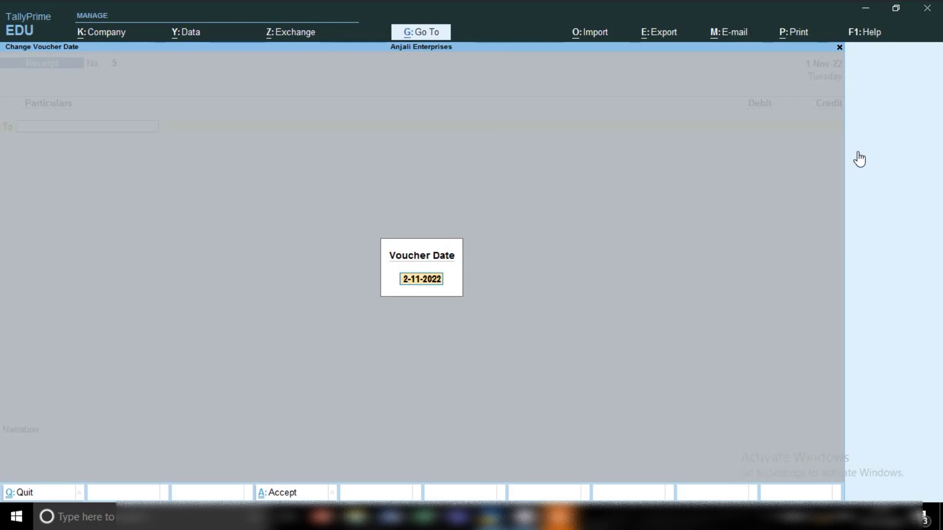
key(Return)
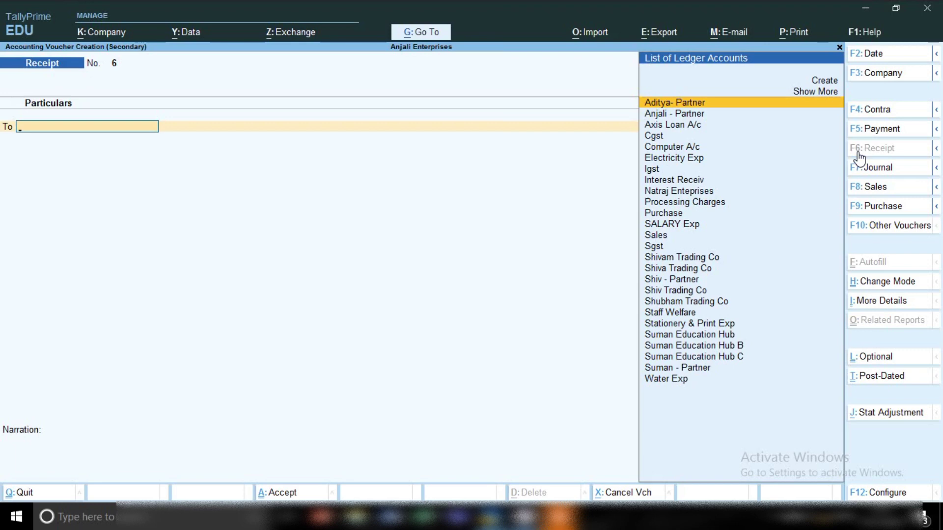
Credit Shiva Trading Co 7,500 on receipt No. 6, adjusted against pending bill 1
text(Shi)
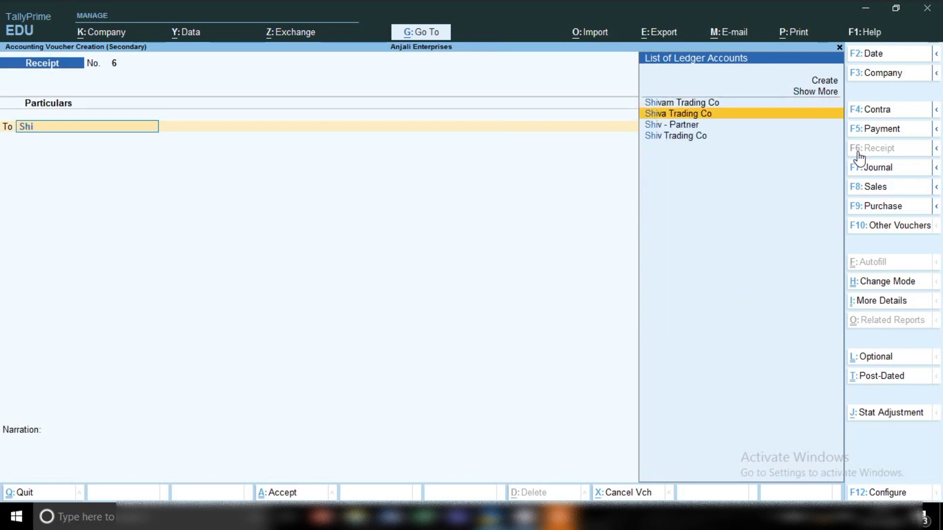
key(Return)
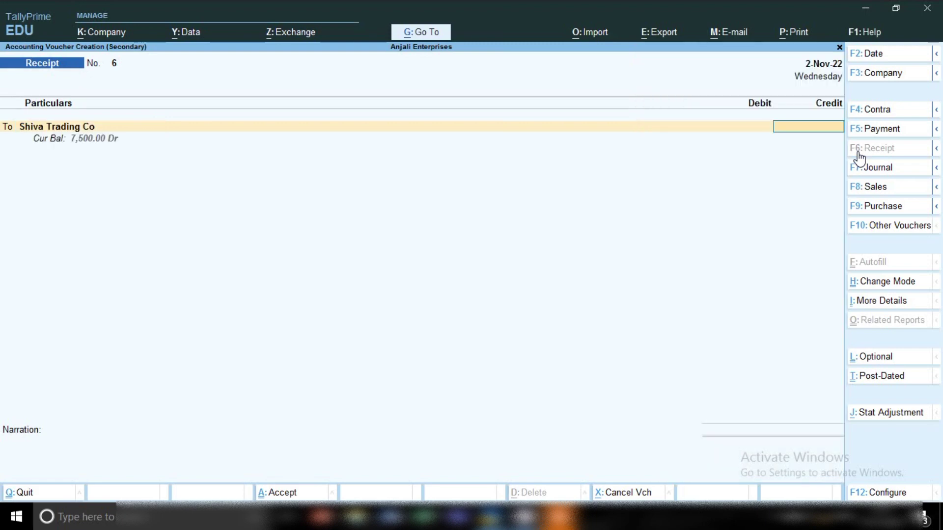
text(7500)
key(Return)
key(Return)
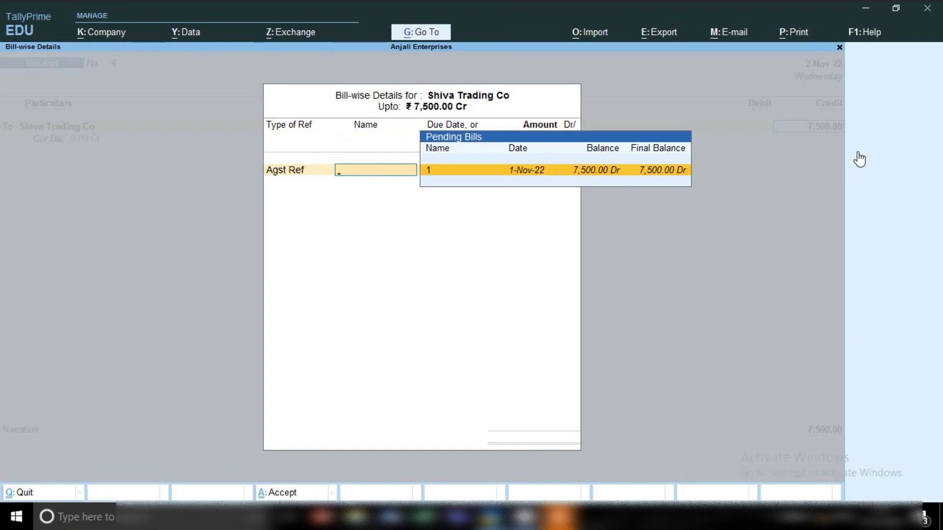
key(Return)
key(Return)
key(Return)
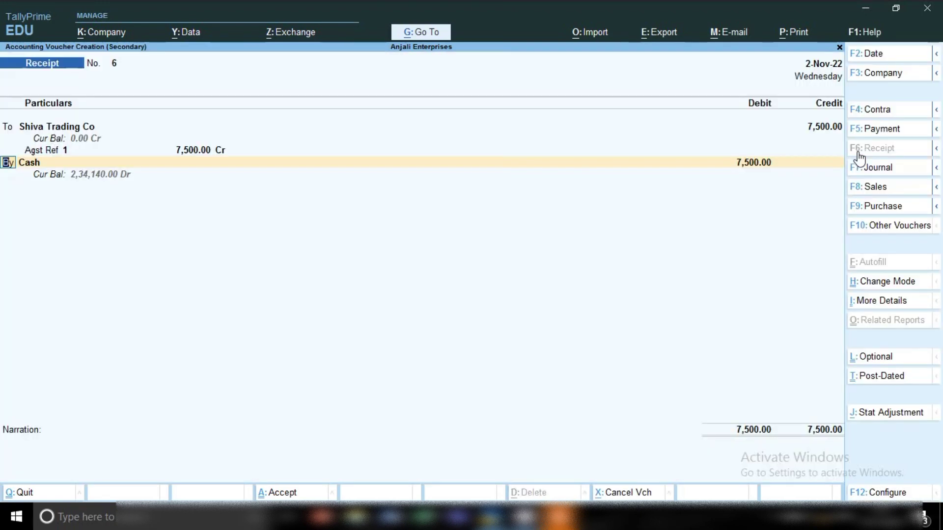
key(Return)
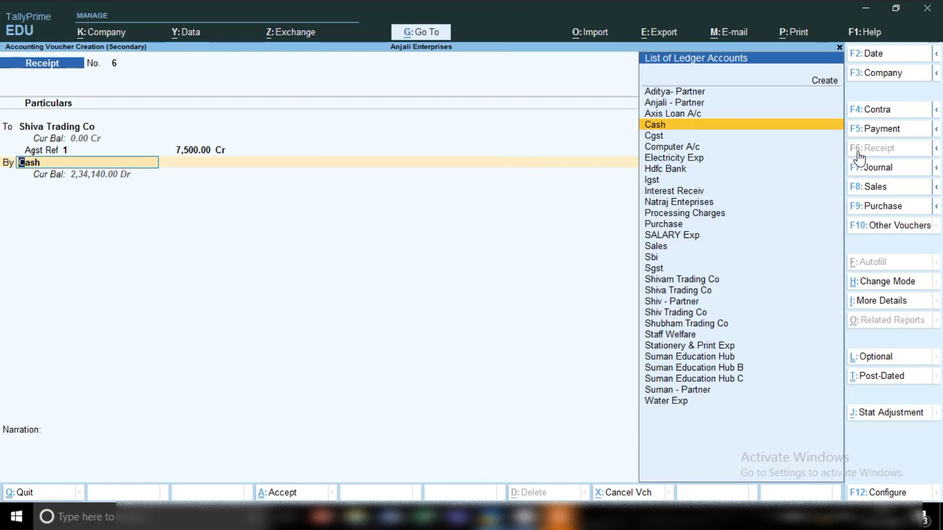
Replace Cash with Sbi as the ledger debited 7,500.00
text(Sb)
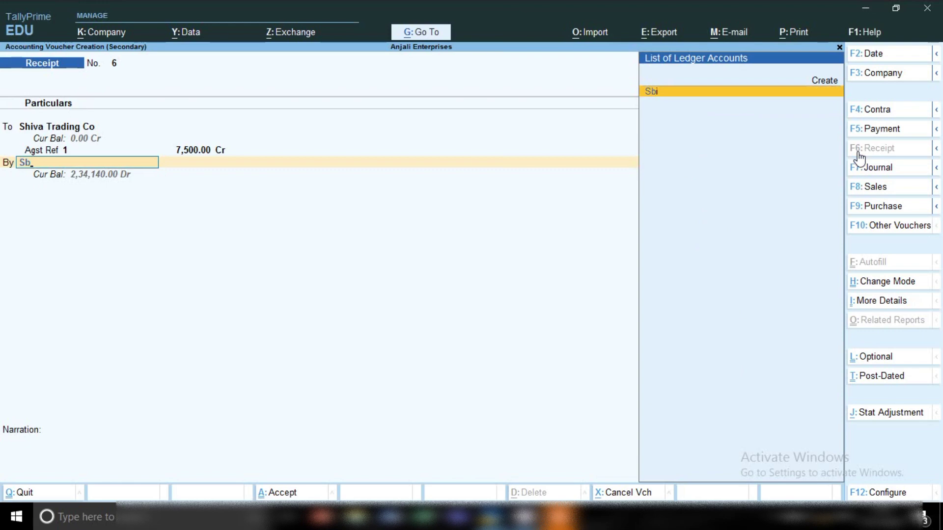
key(Return)
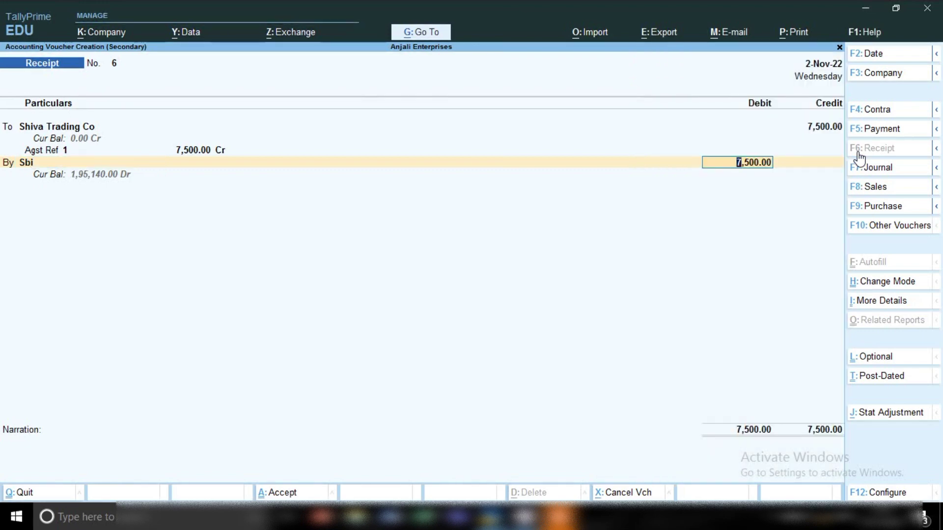
key(Return)
key(Return)
key(Return)
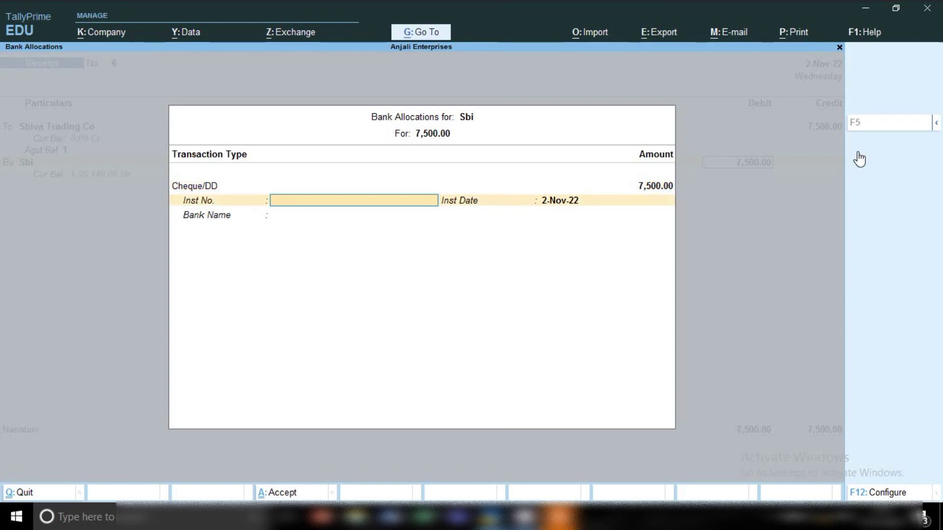
Record cheque number 123456 dated 2-Nov-22, leaving narration blank, to reach the save confirmation
text(123456)
key(Return)
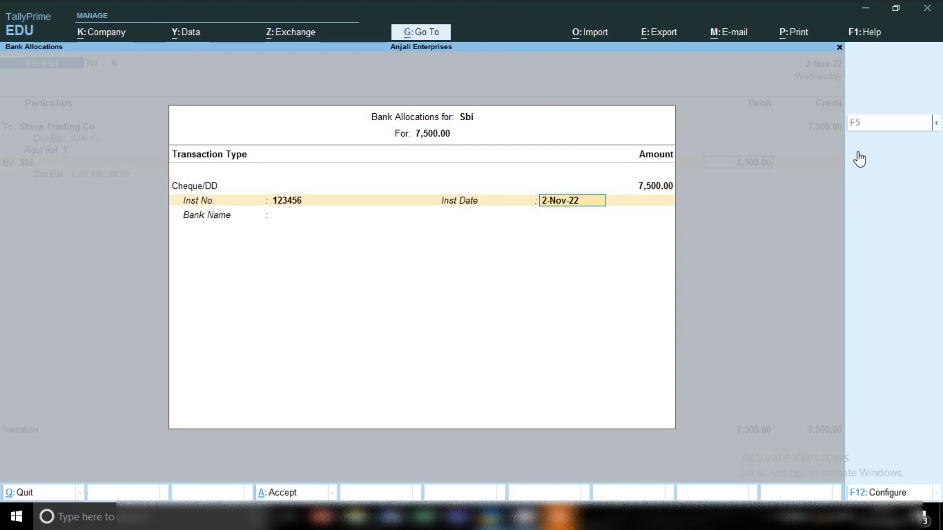
key(Return)
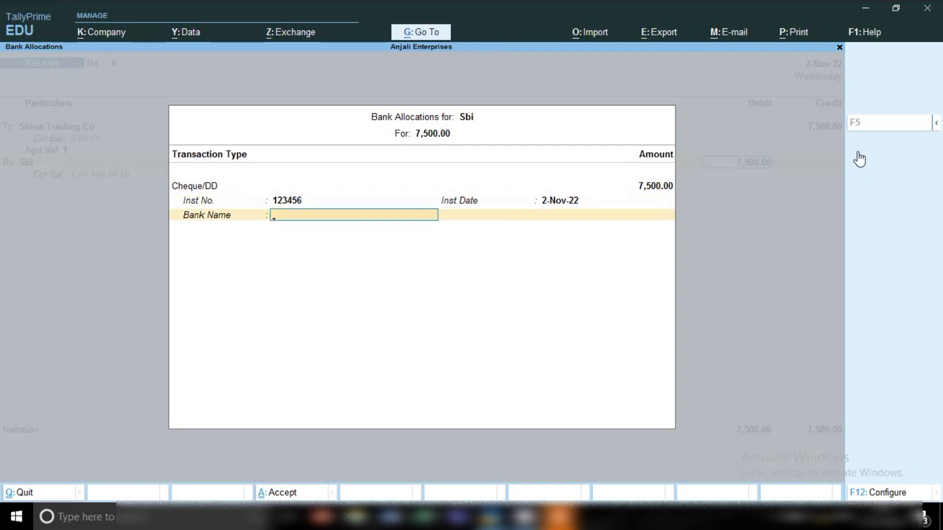
key(Return)
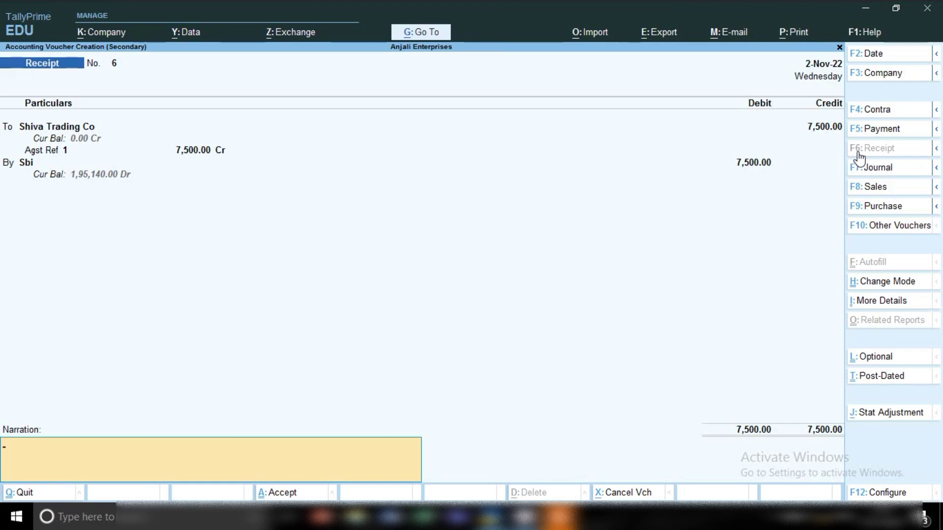
key(Return)
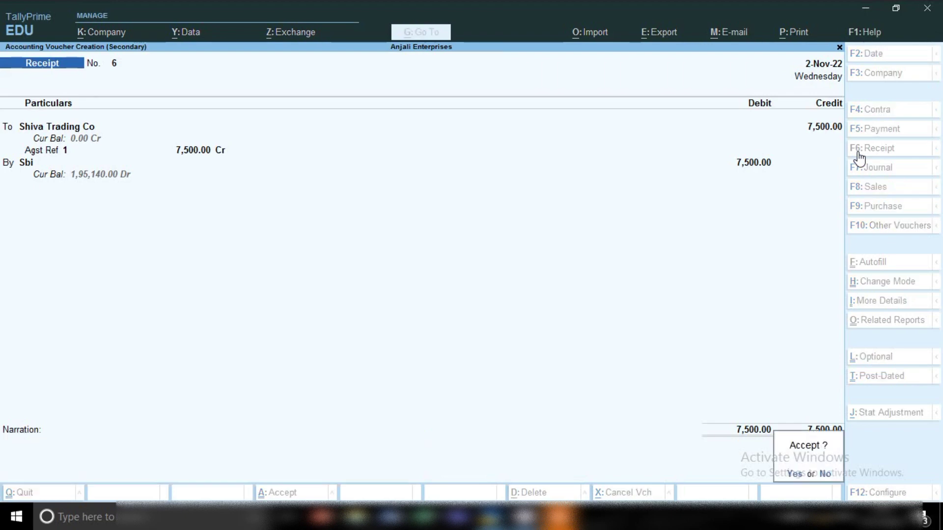